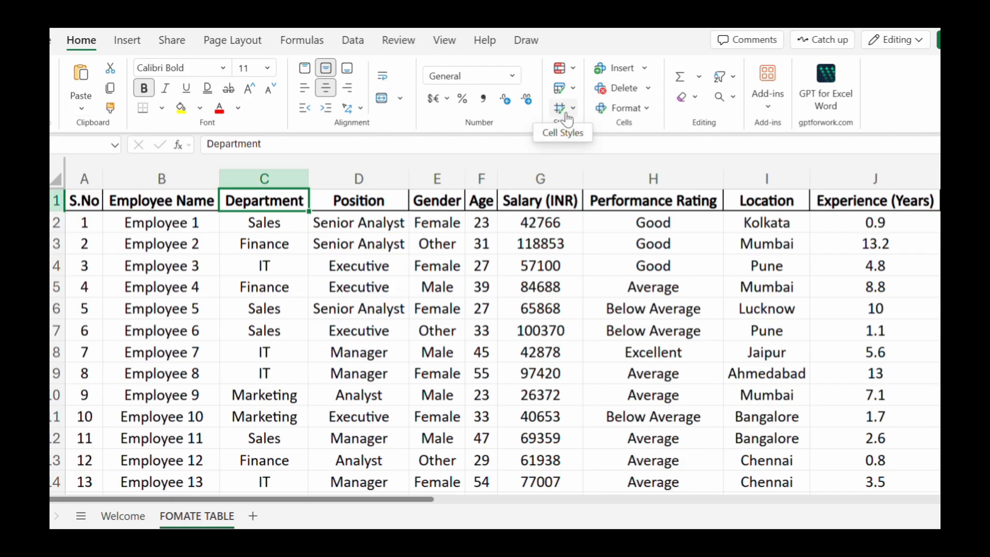
click(647, 109)
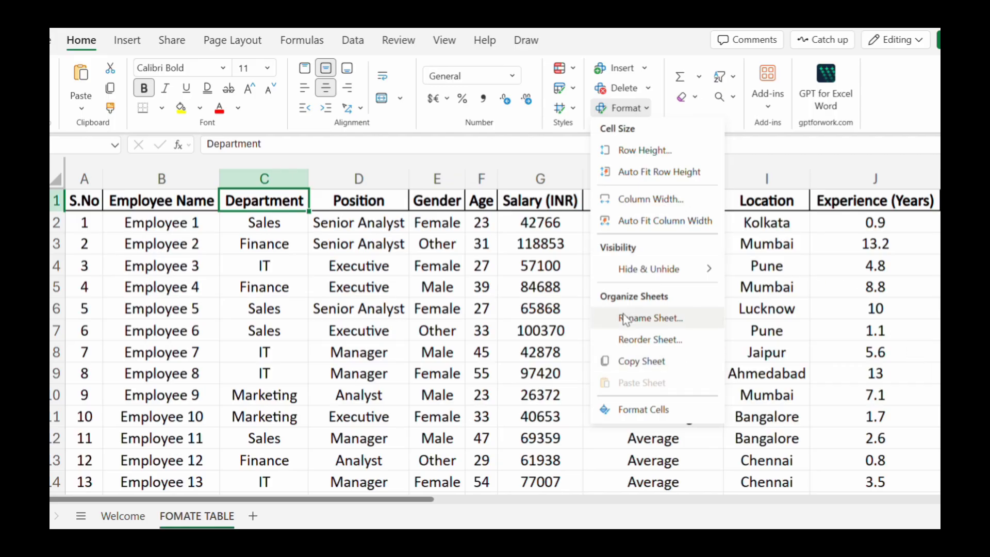
click(467, 357)
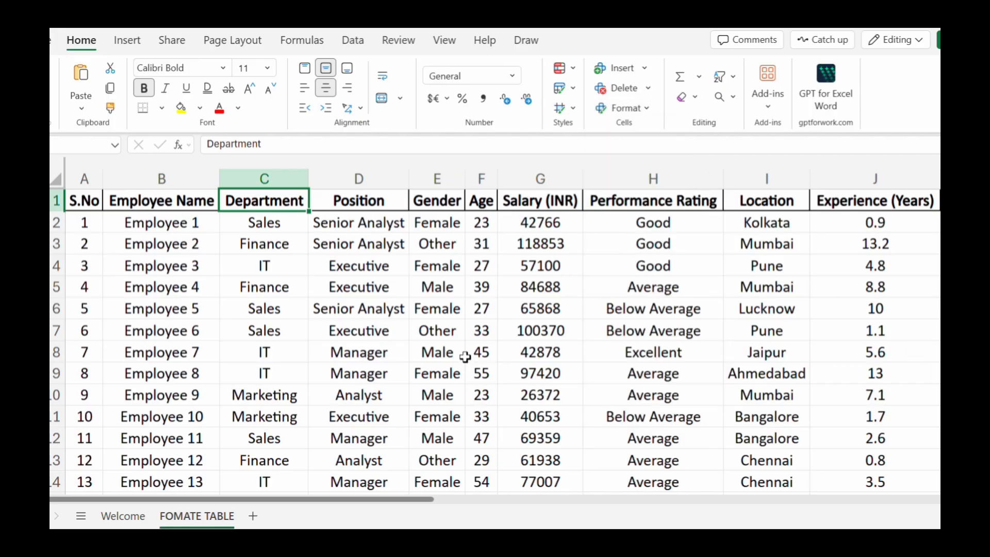
double_click(194, 517)
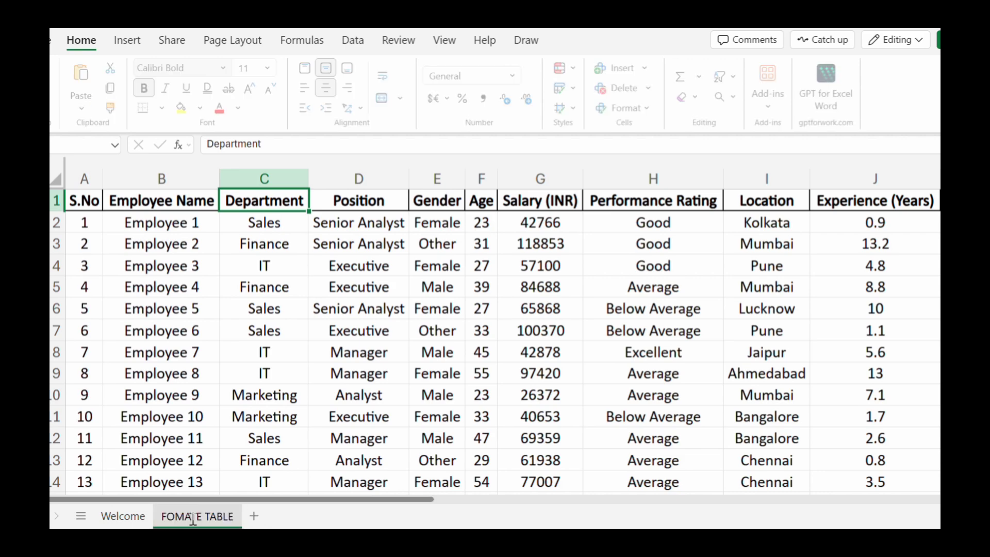
click(292, 442)
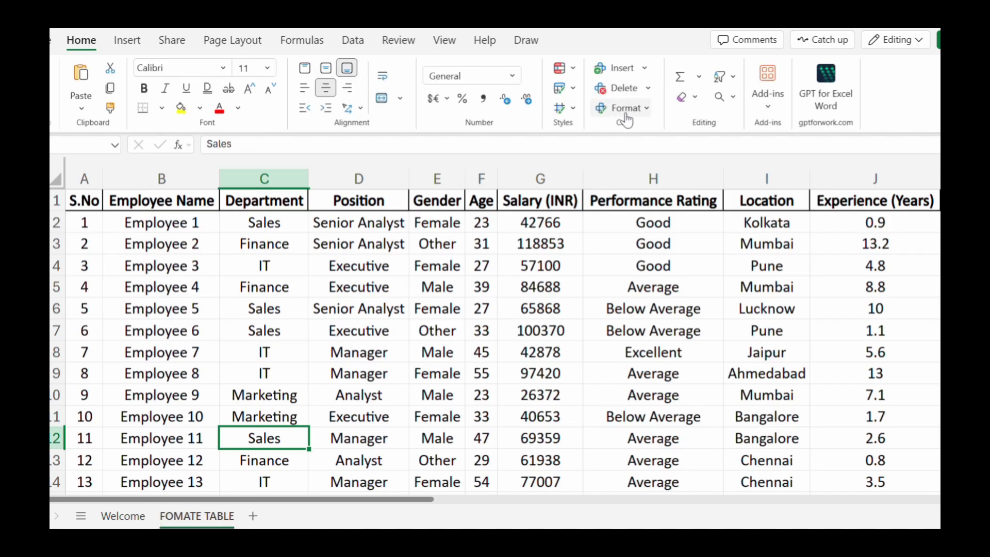
Rename the FOMATE TABLE sheet as CELLS TABLE.
click(643, 108)
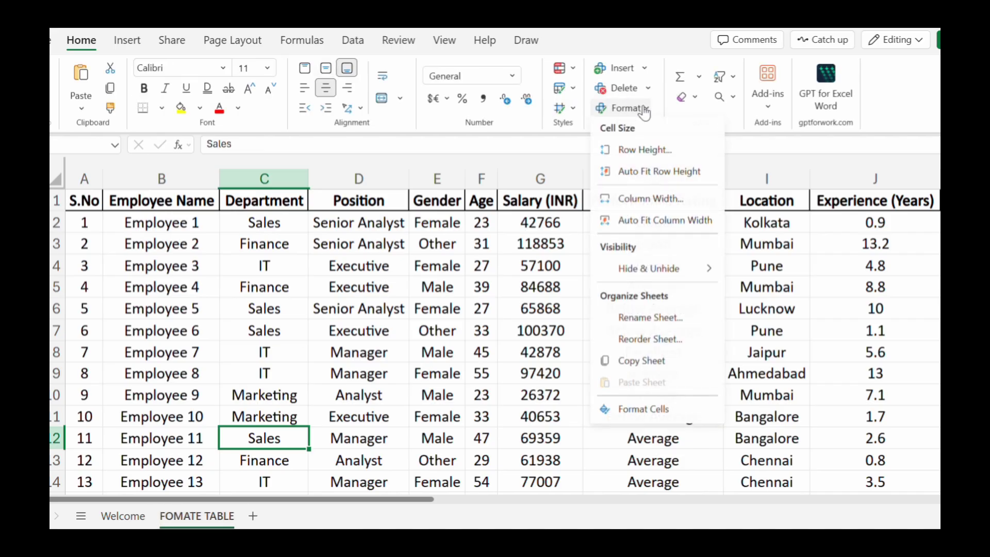
click(640, 318)
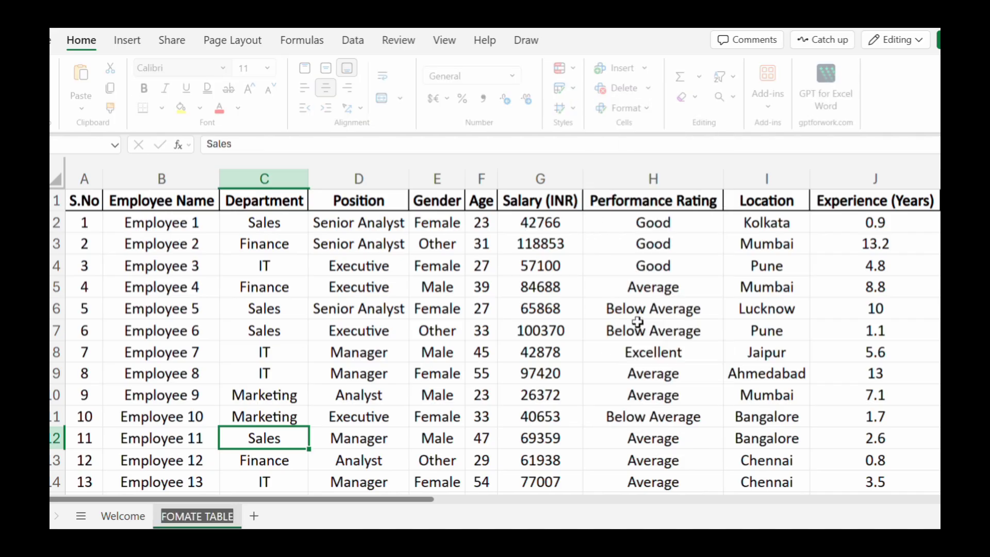
click(205, 516)
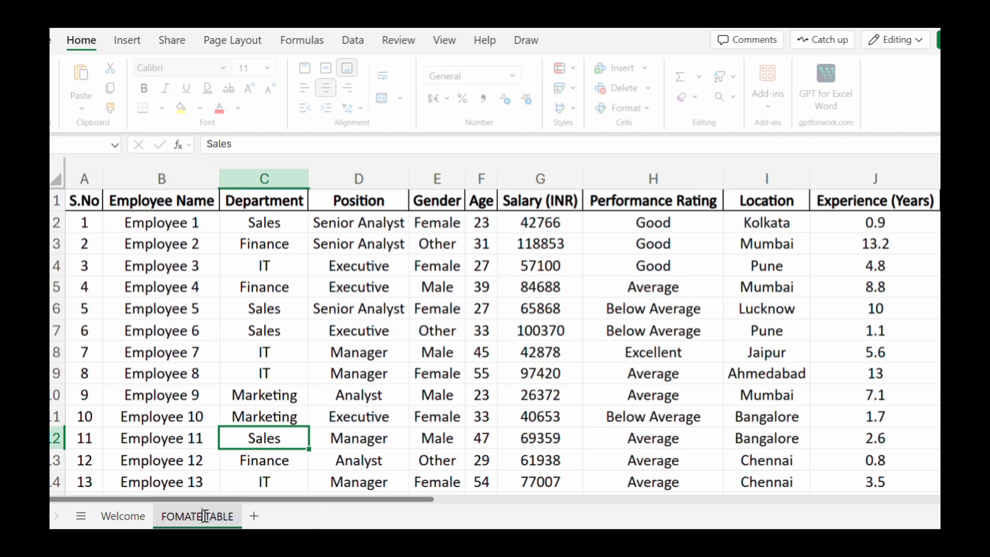
key(BackSpace)
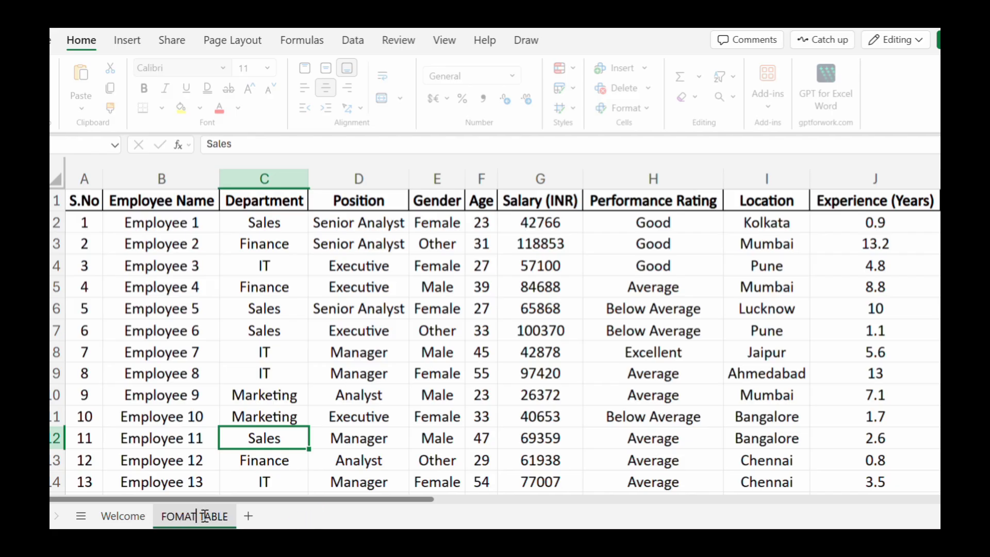
key(BackSpace)
key(BackSpace)
key(BackSpace)
key(BackSpace)
key(BackSpace)
key(BackSpace)
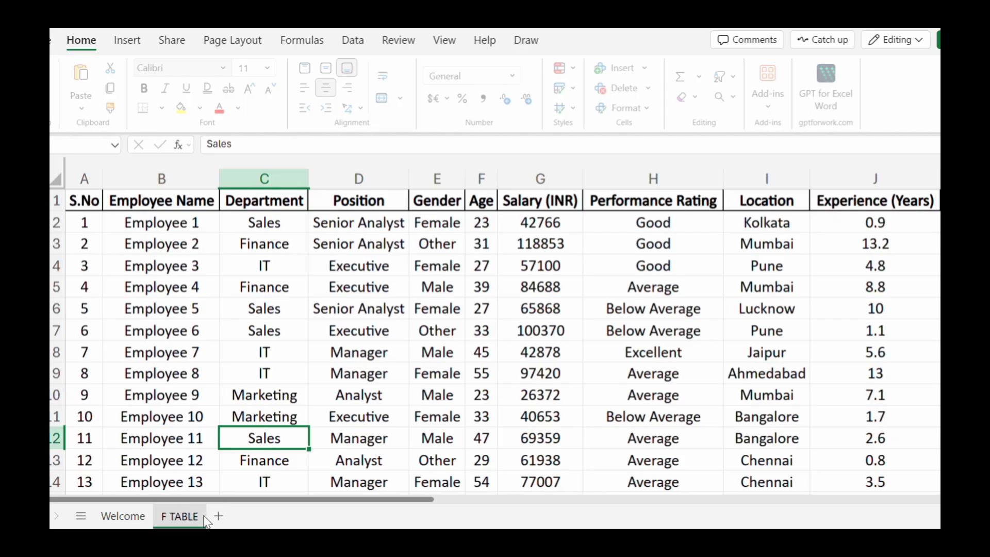
text(cells)
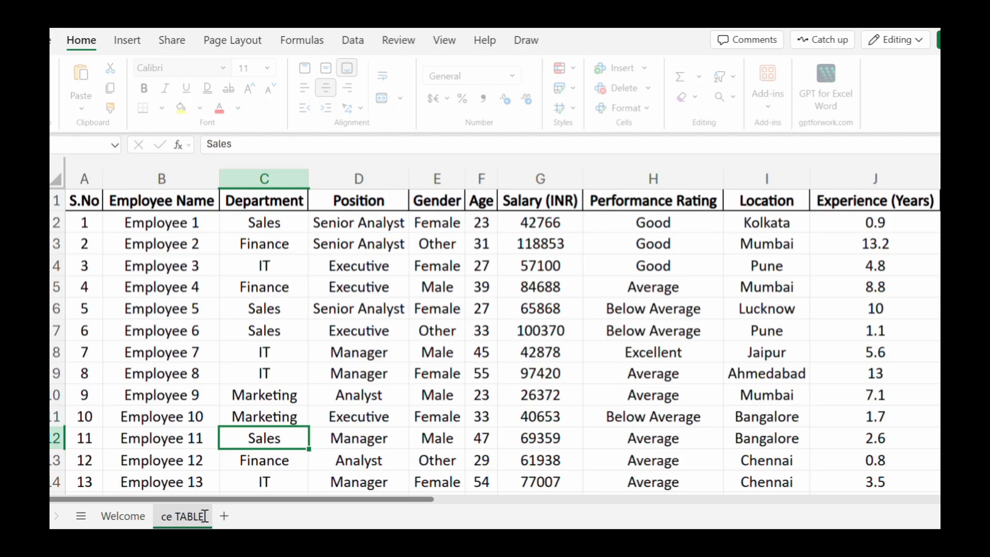
key(BackSpace)
key(BackSpace)
key(BackSpace)
key(BackSpace)
key(BackSpace)
key(BackSpace)
key(Return)
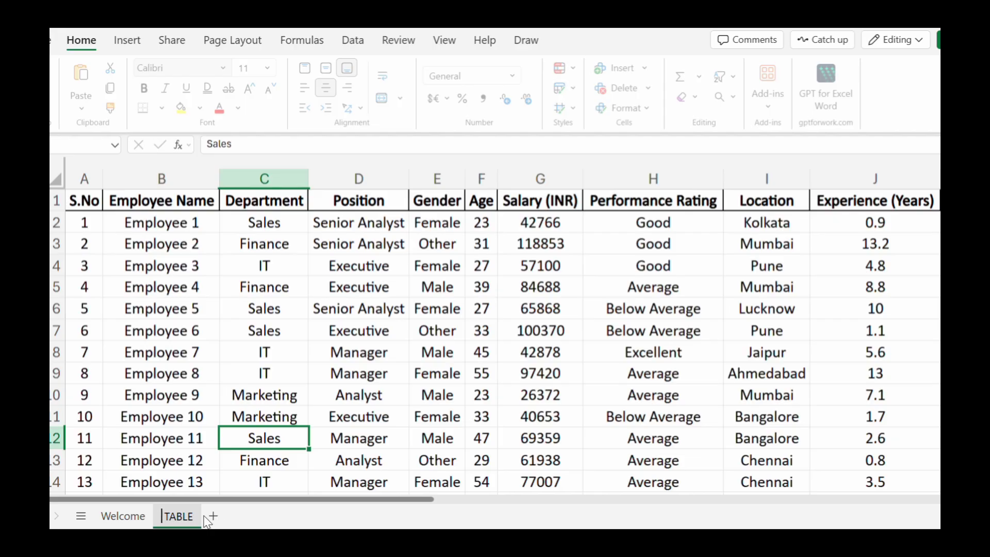
text(CELLS)
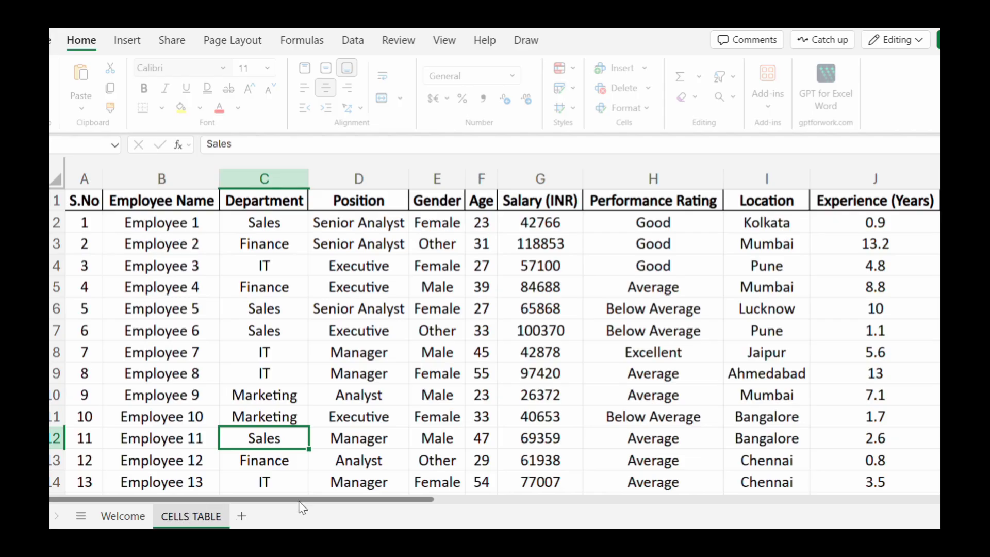
click(321, 419)
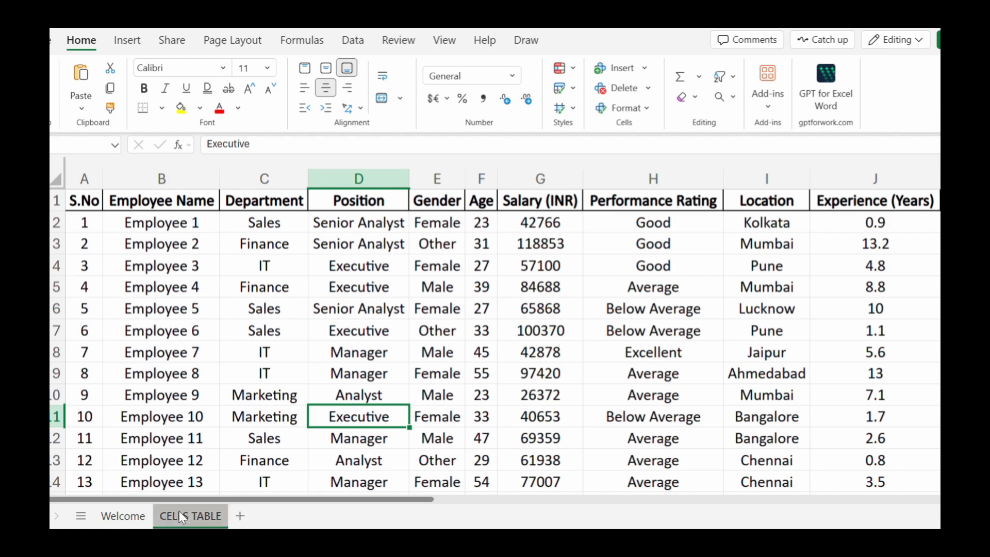
Reorder the Welcome sheet to the end of the workbook, and move it back in front of CELLS TABLE.
click(642, 110)
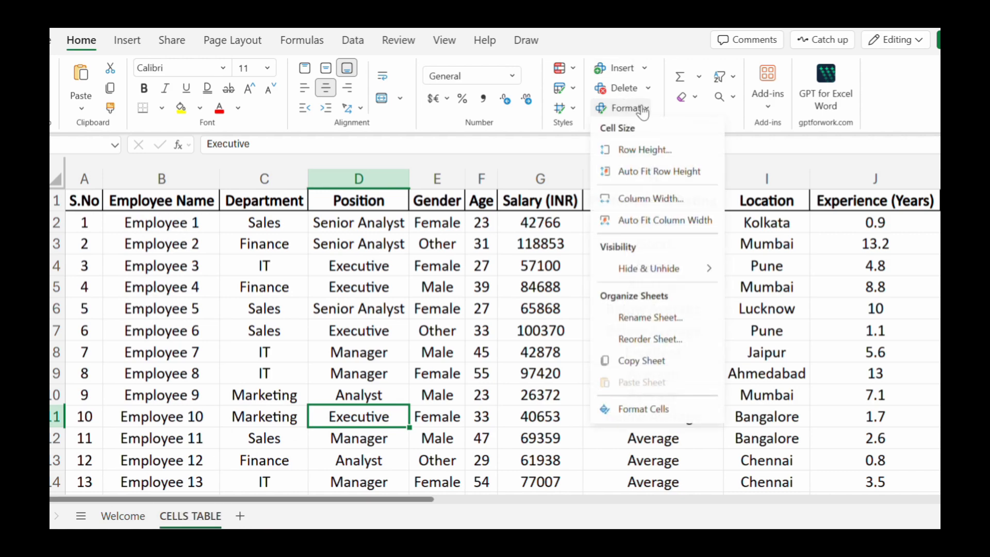
click(682, 338)
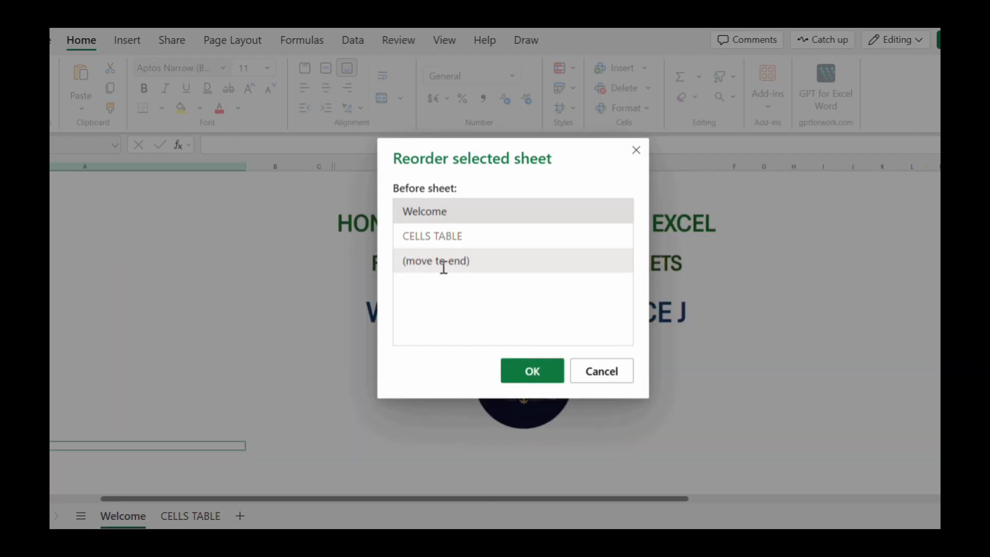
click(447, 261)
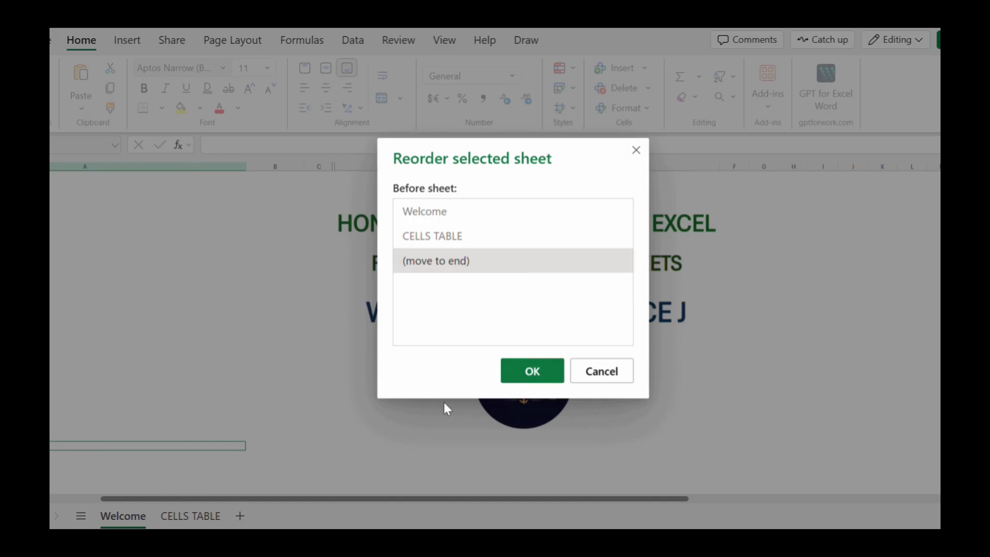
click(518, 365)
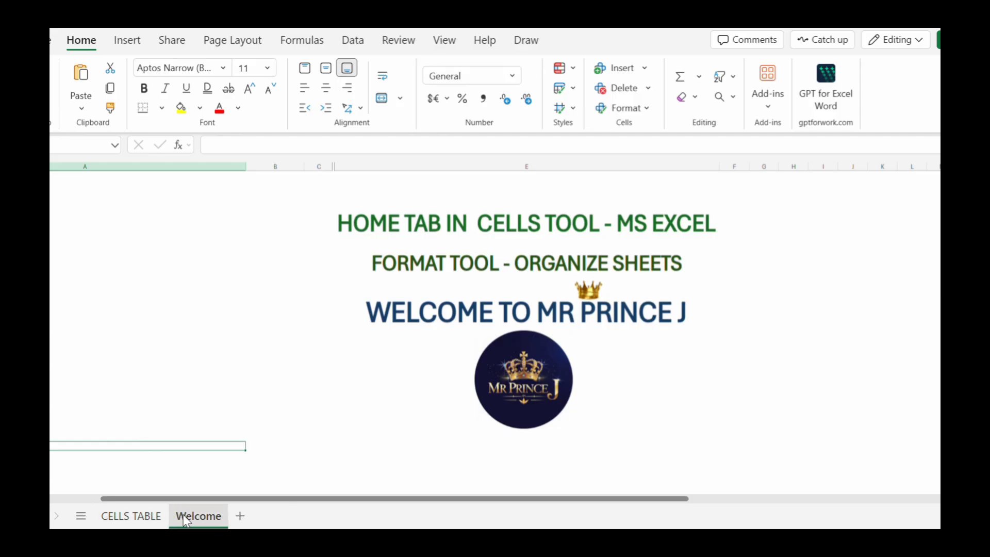
drag(188, 517, 120, 522)
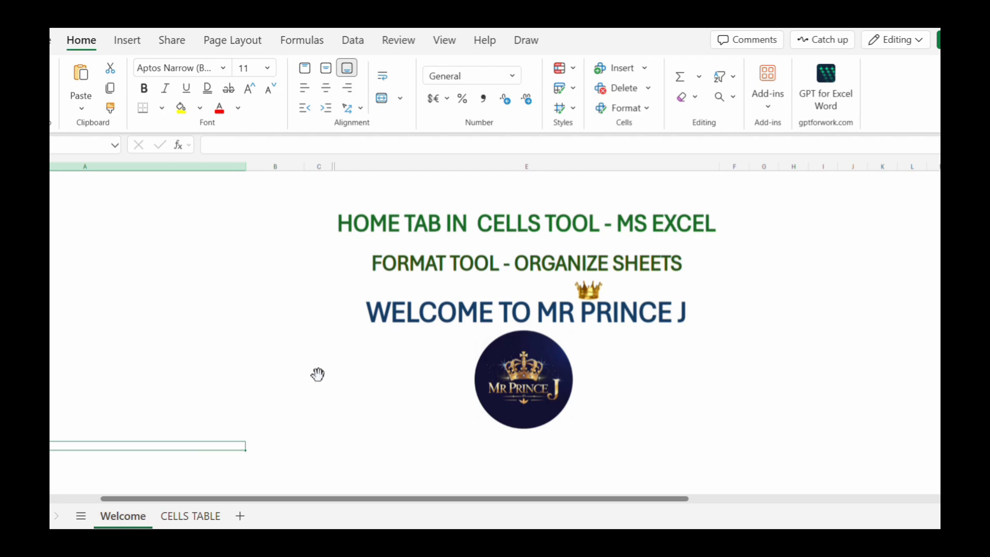
Copy the whole CELLS TABLE sheet and paste the duplicate sheet into the same workbook.
click(642, 117)
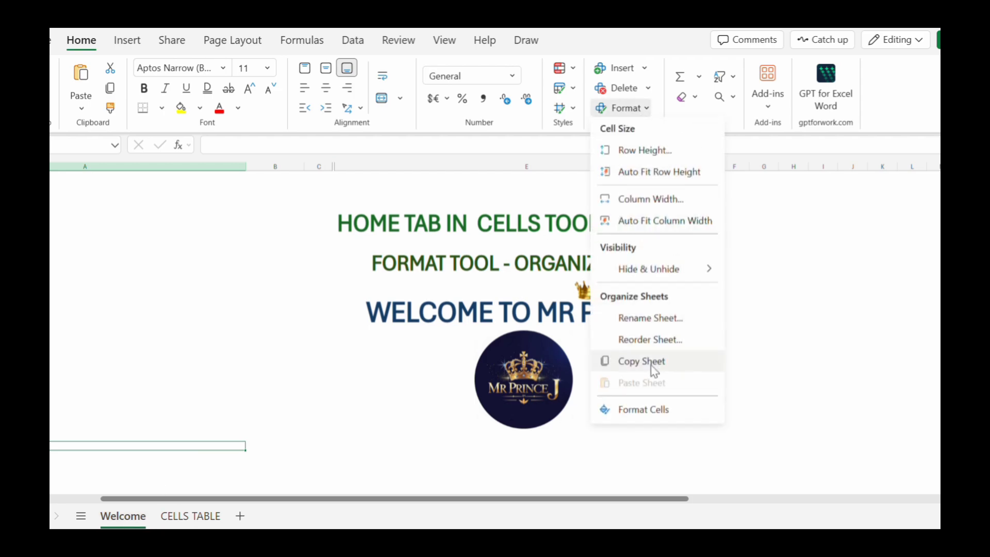
click(179, 523)
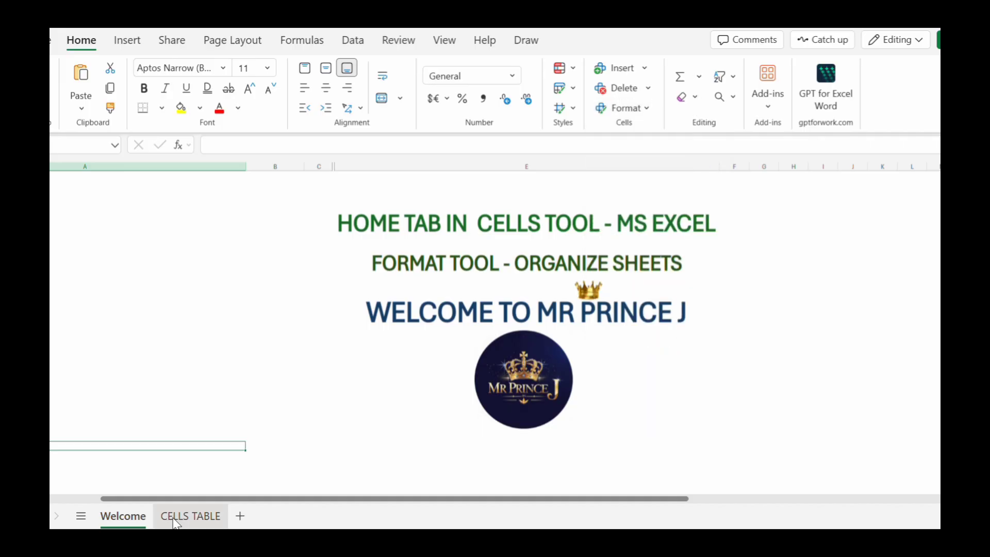
click(204, 519)
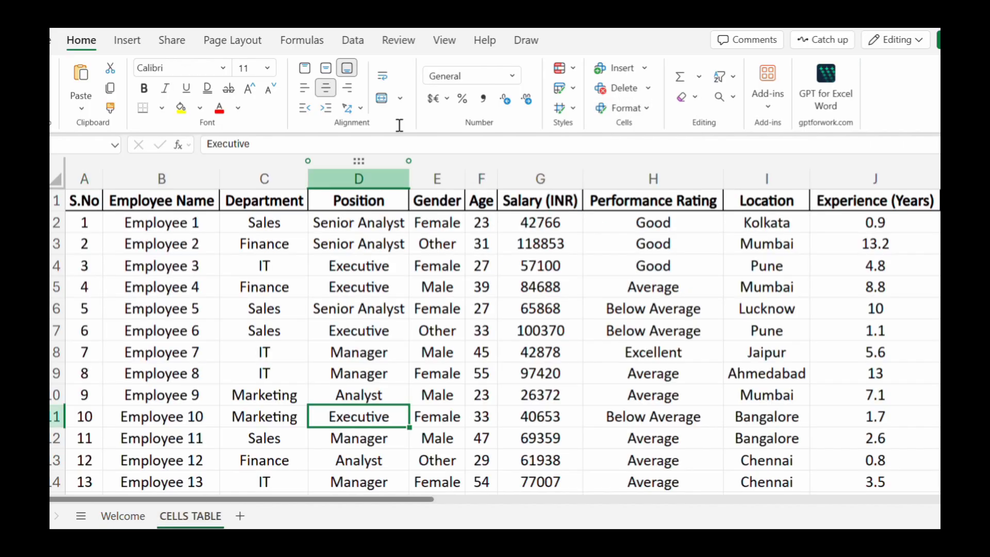
click(644, 117)
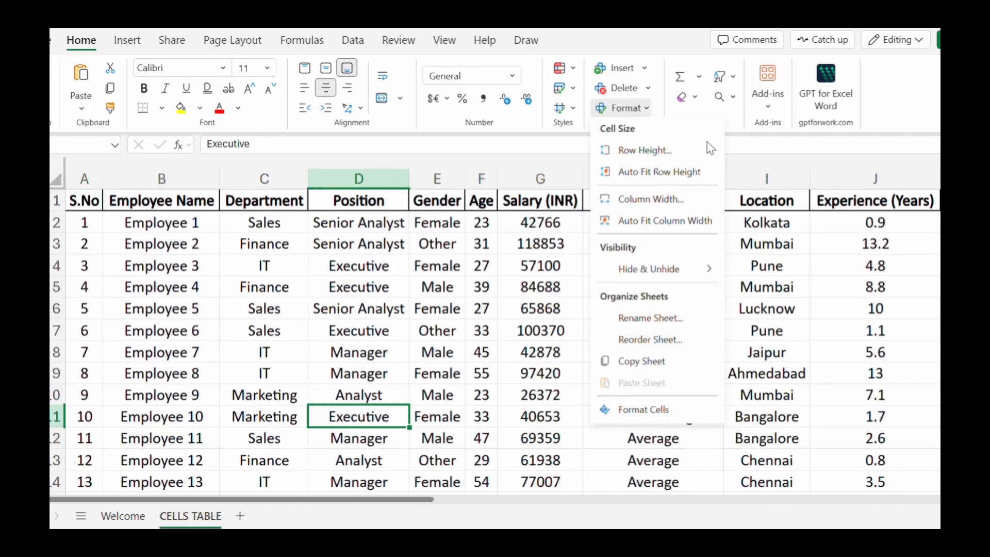
click(650, 360)
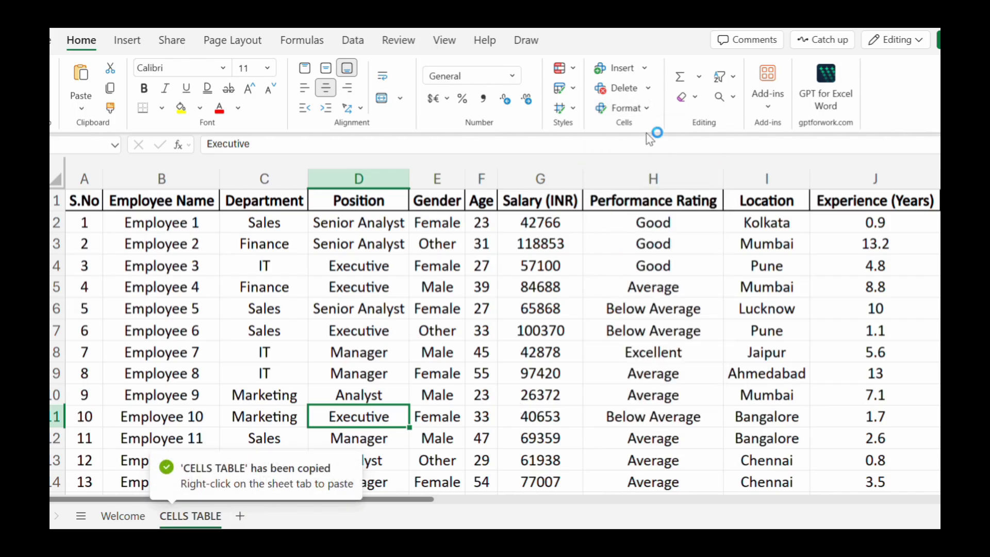
click(643, 109)
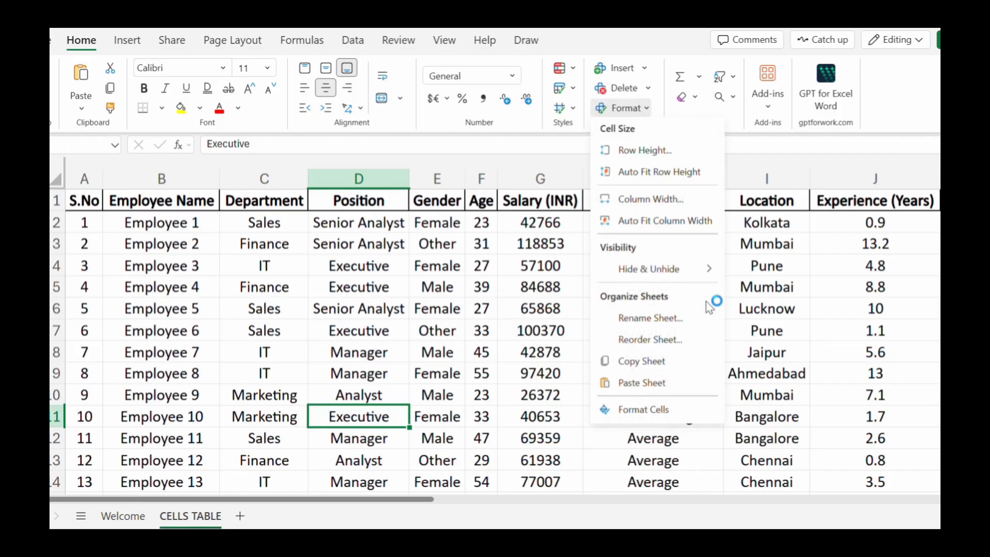
click(650, 384)
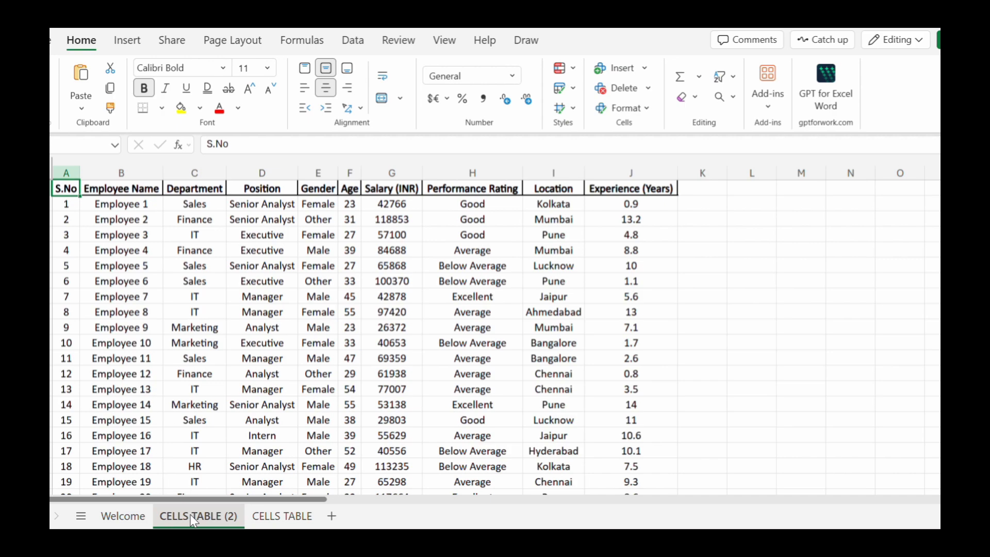
click(190, 385)
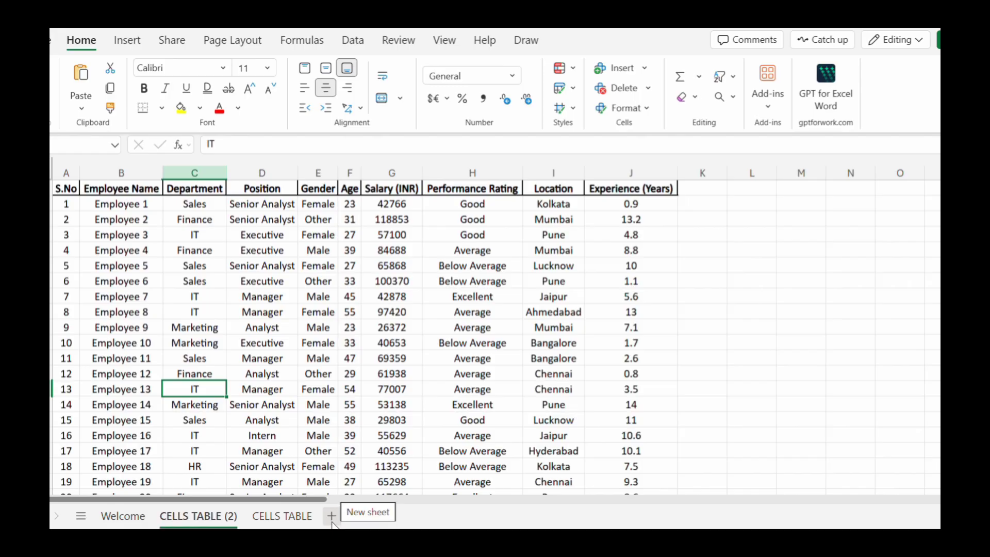
click(645, 109)
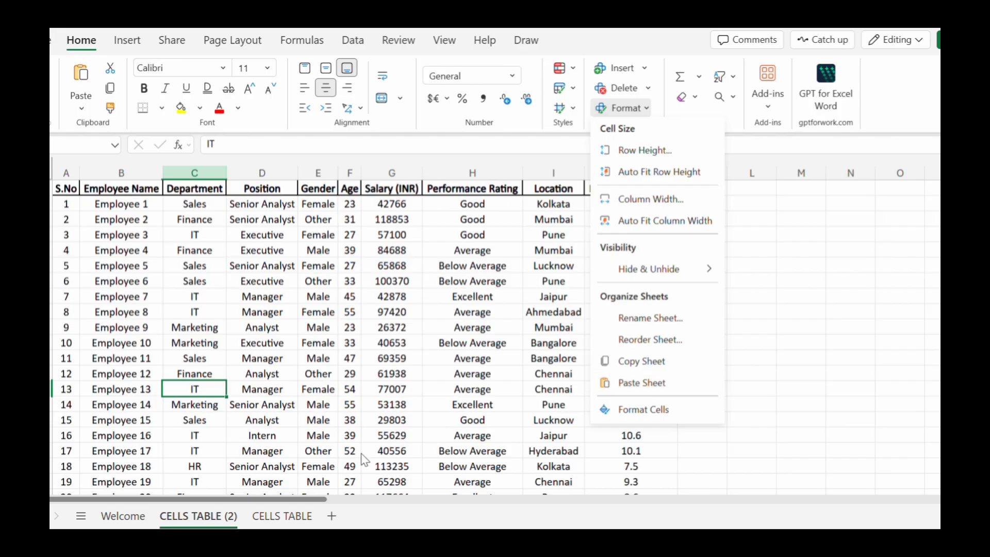
click(222, 524)
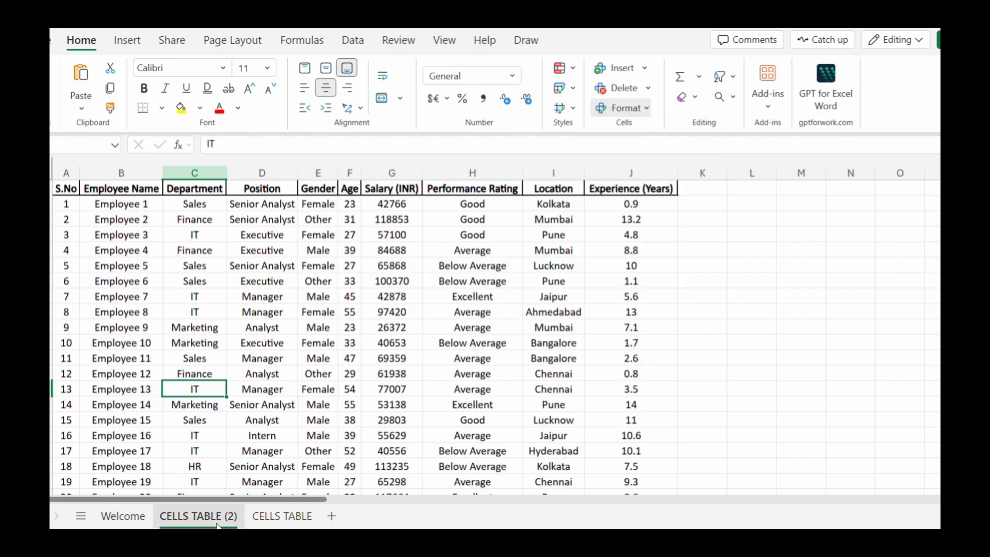
click(643, 110)
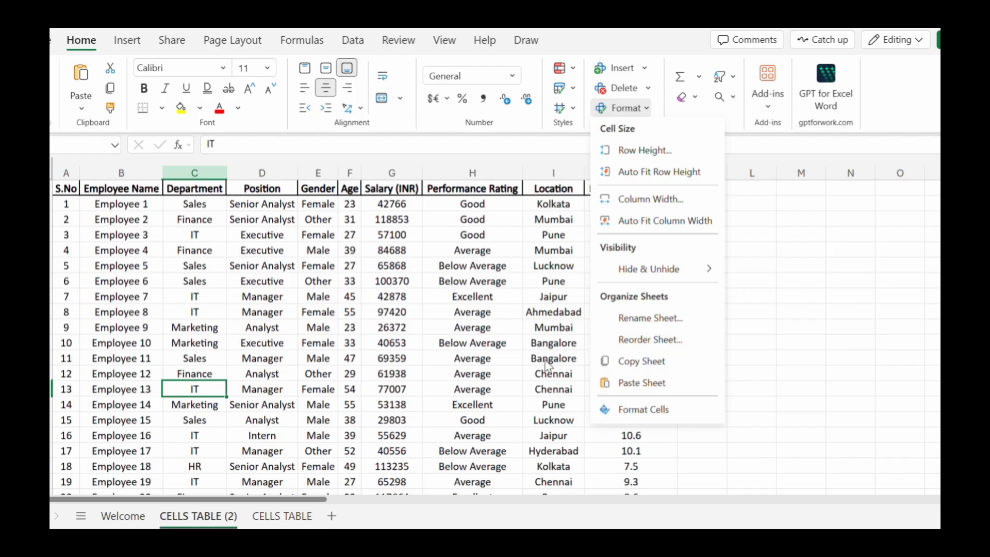
click(487, 299)
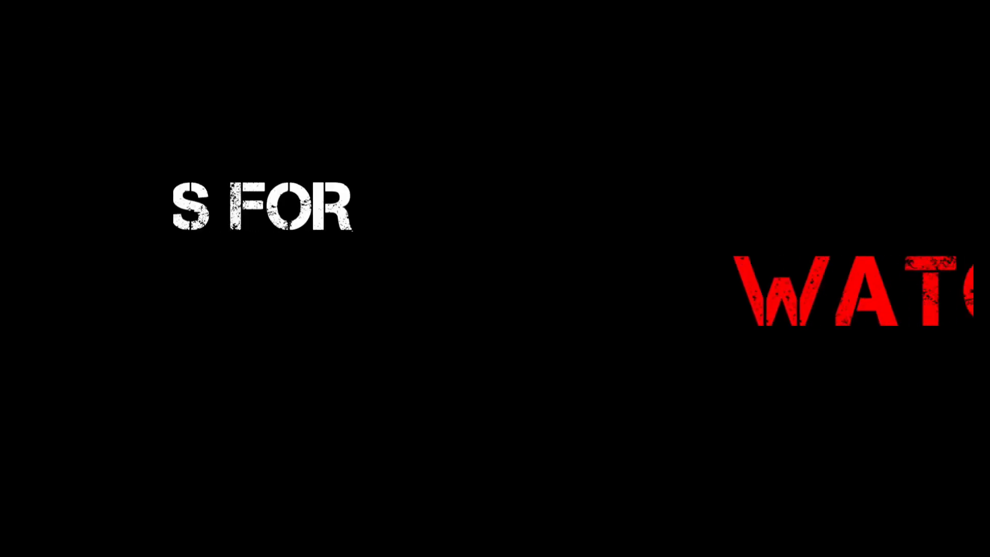